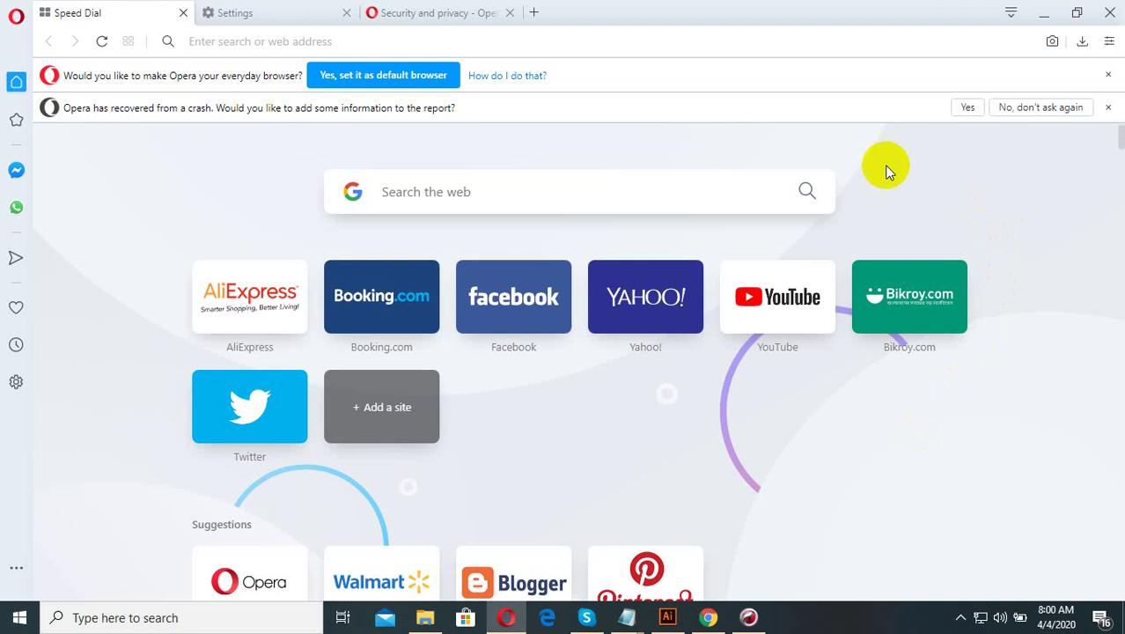
click(252, 10)
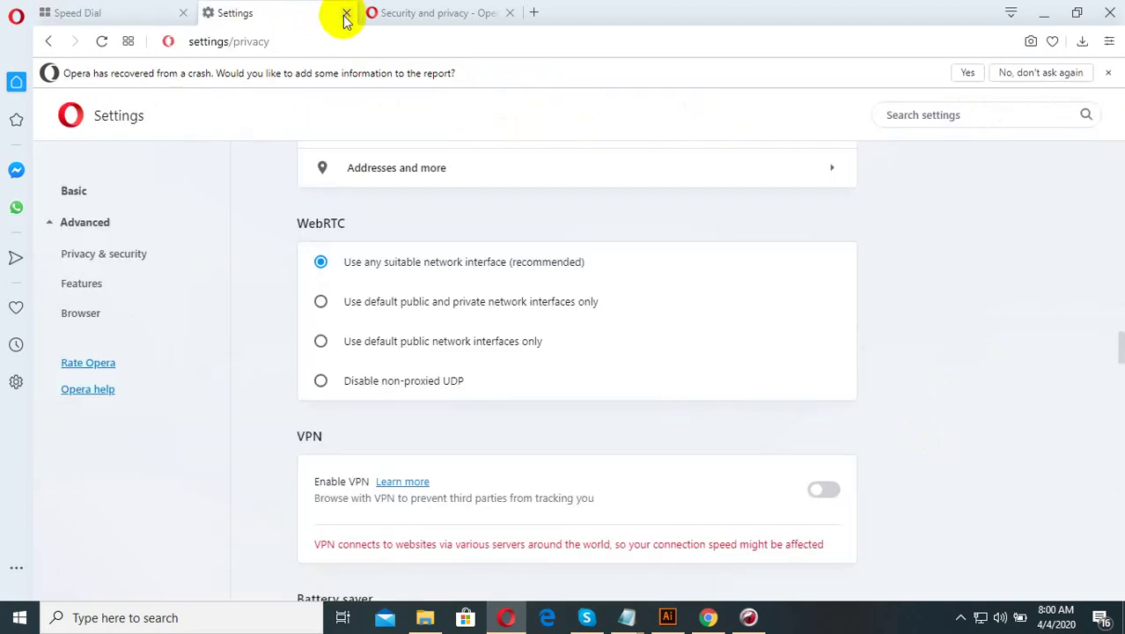
click(387, 13)
click(238, 12)
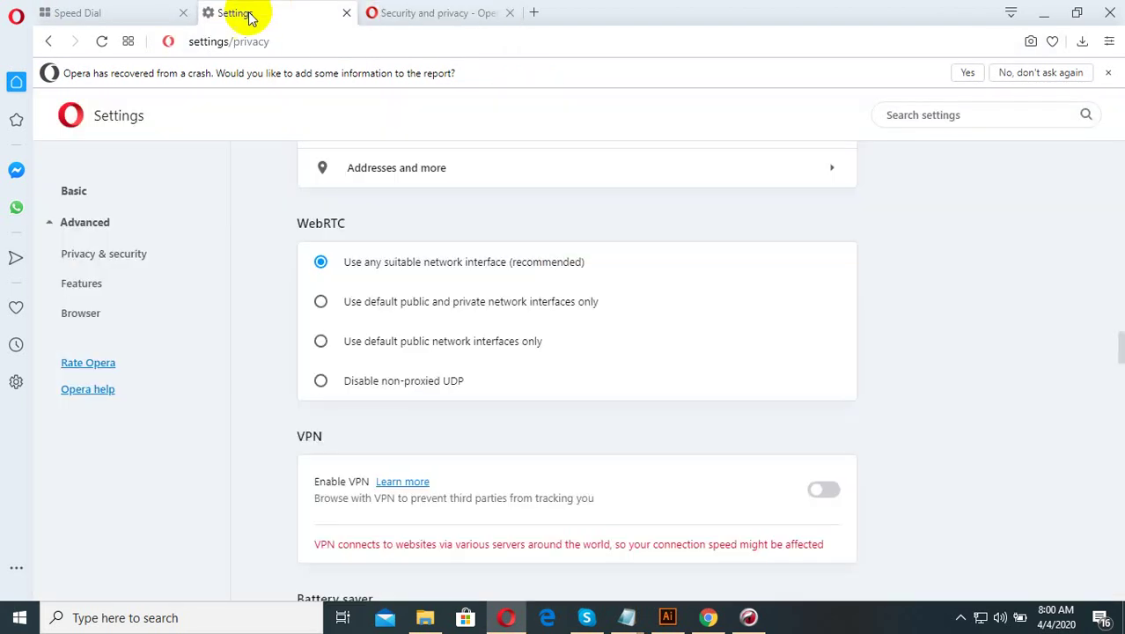
click(132, 13)
click(280, 15)
scroll(419, 368, up, 5)
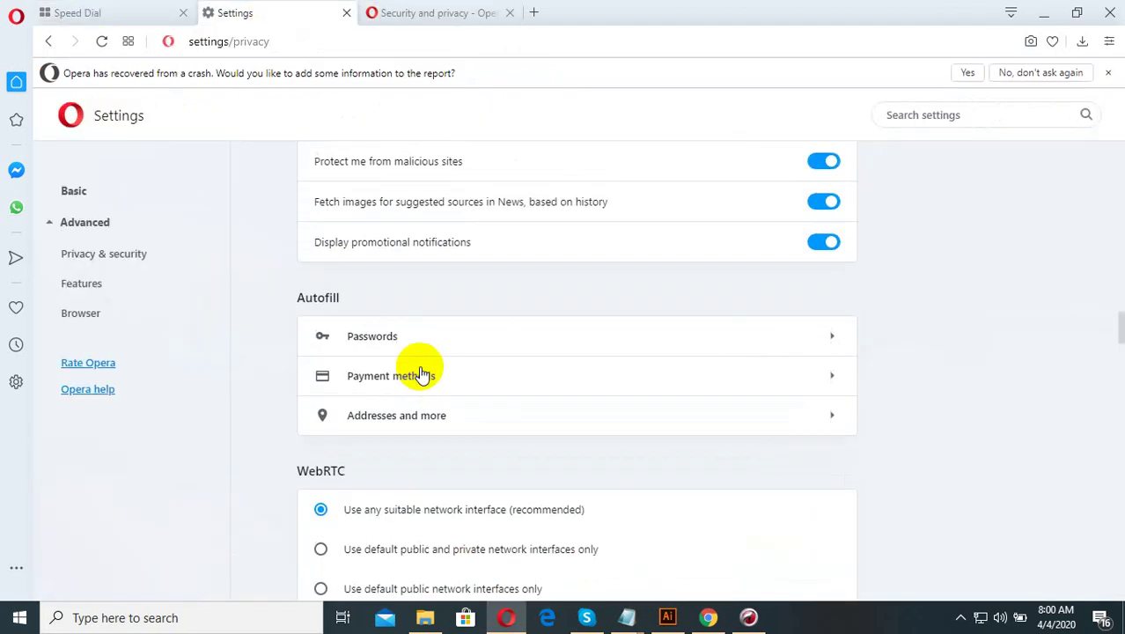
scroll(504, 337, up, 4)
key(ctrl+Tab)
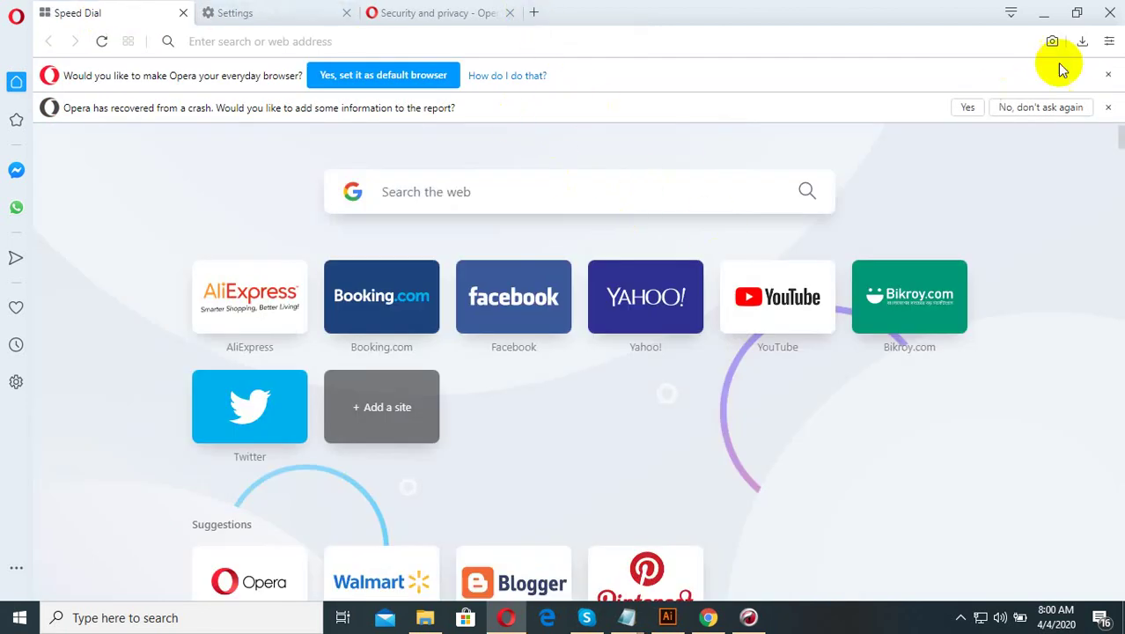
Close the current browser window, leave the Chrome window, and bring up a new Opera window on the Speed Dial page
click(1110, 22)
click(667, 349)
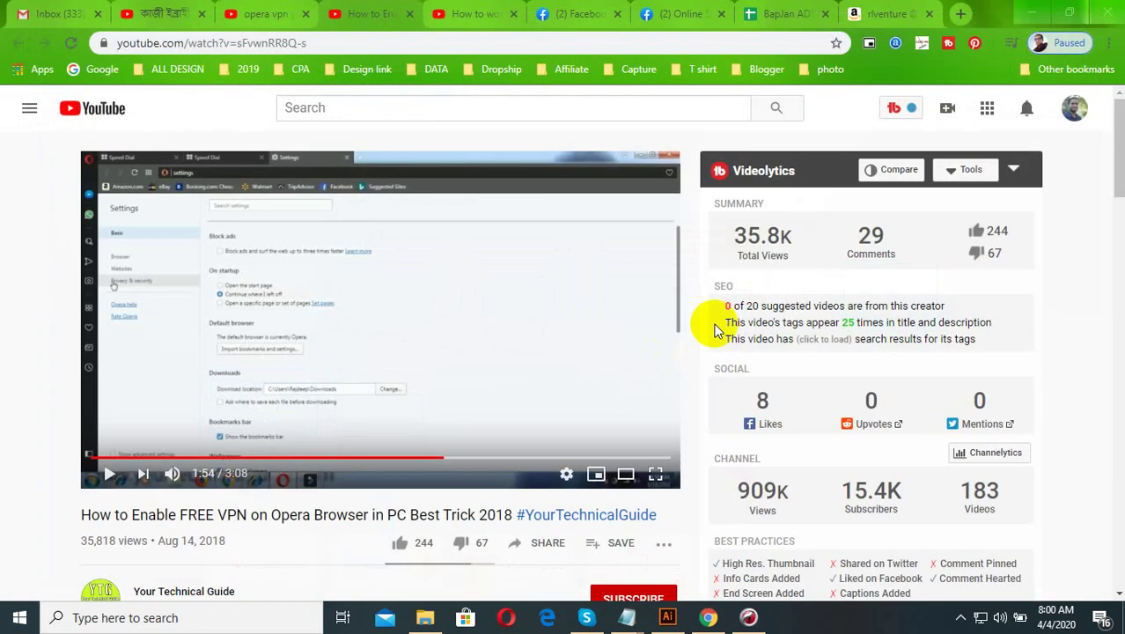
click(1069, 12)
click(1067, 16)
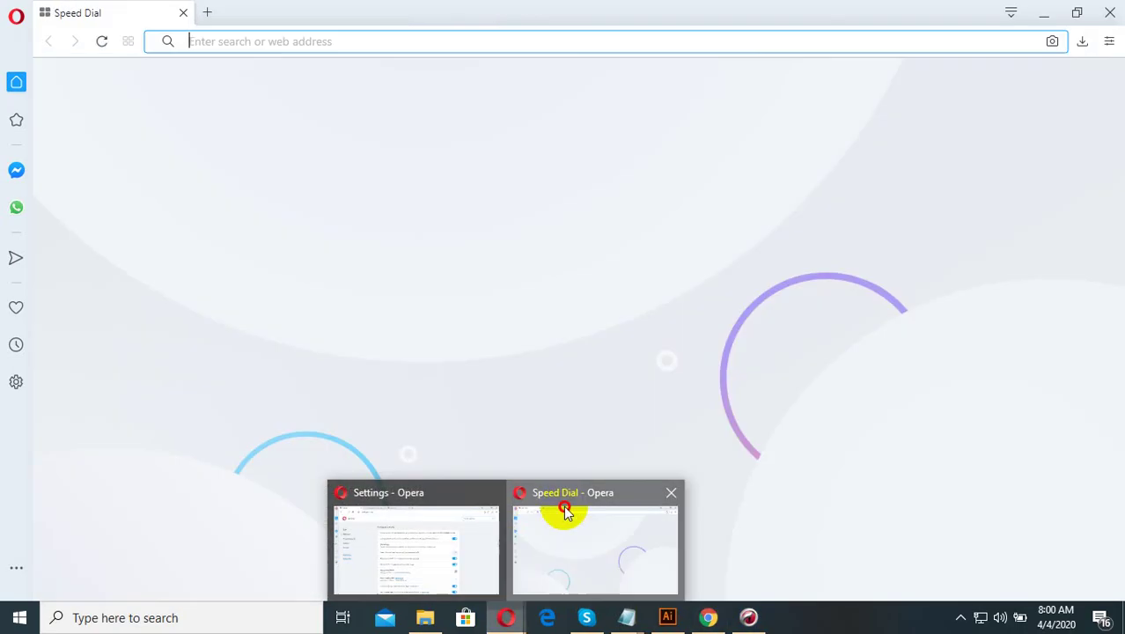
click(564, 513)
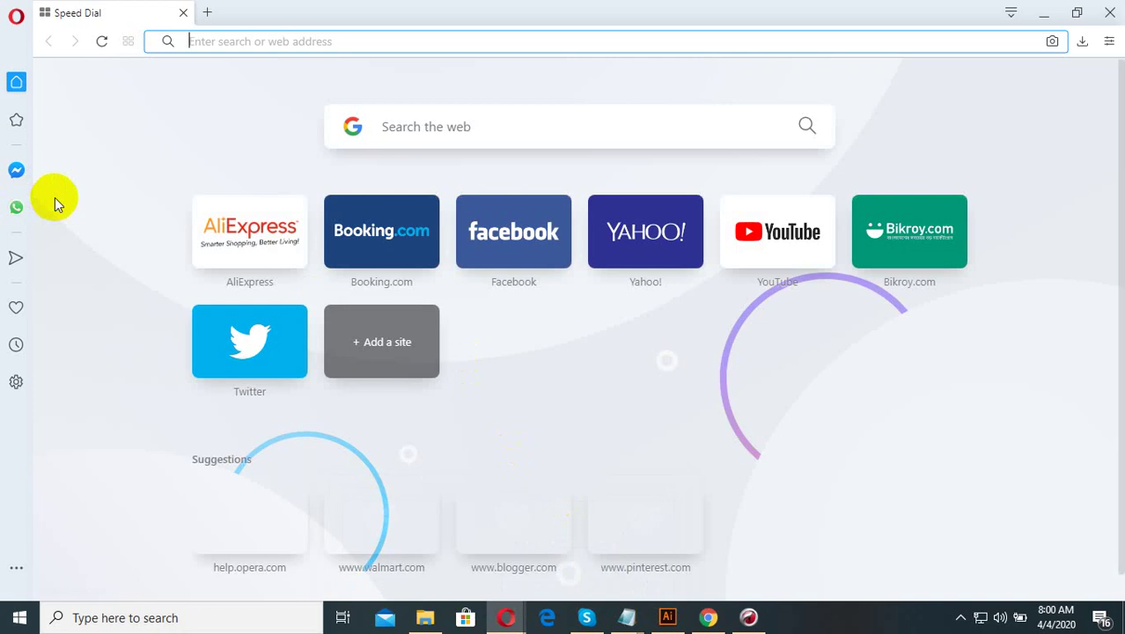
scroll(432, 309, down, 3)
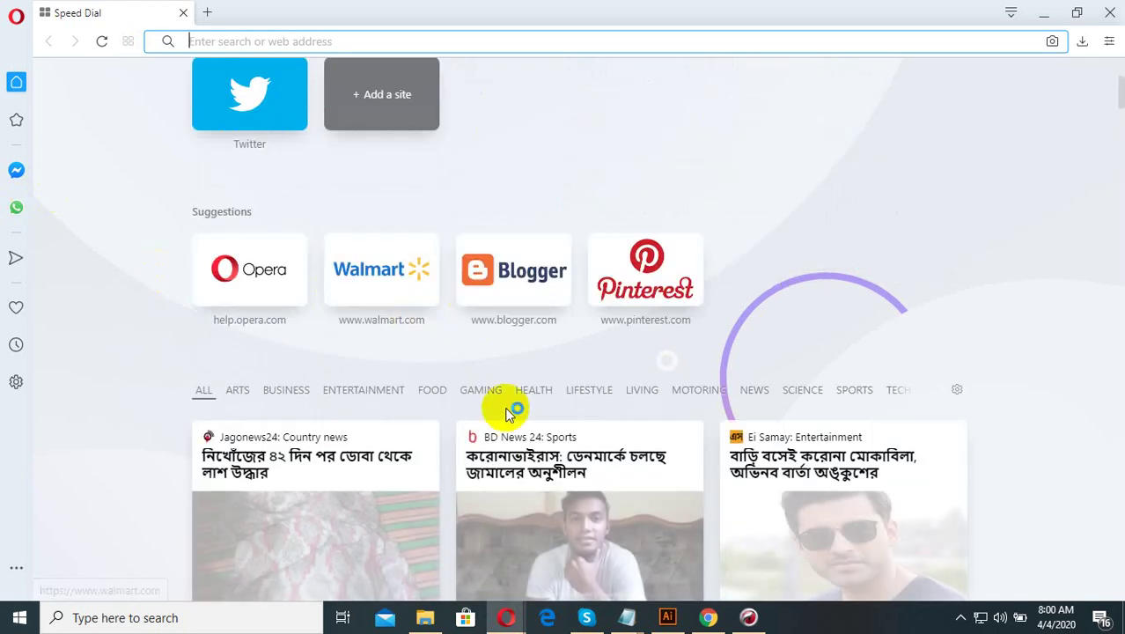
scroll(513, 423, up, 2)
scroll(513, 422, up, 2)
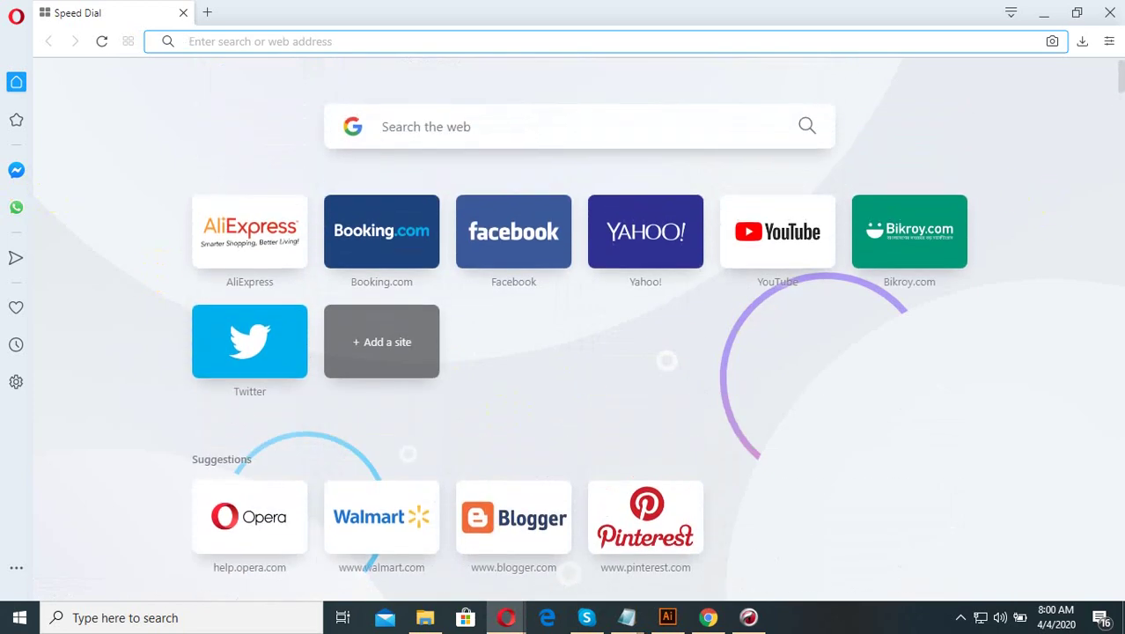
Open Easy setup and follow the VPN "Enable in Settings" option to the privacy settings page
click(1109, 41)
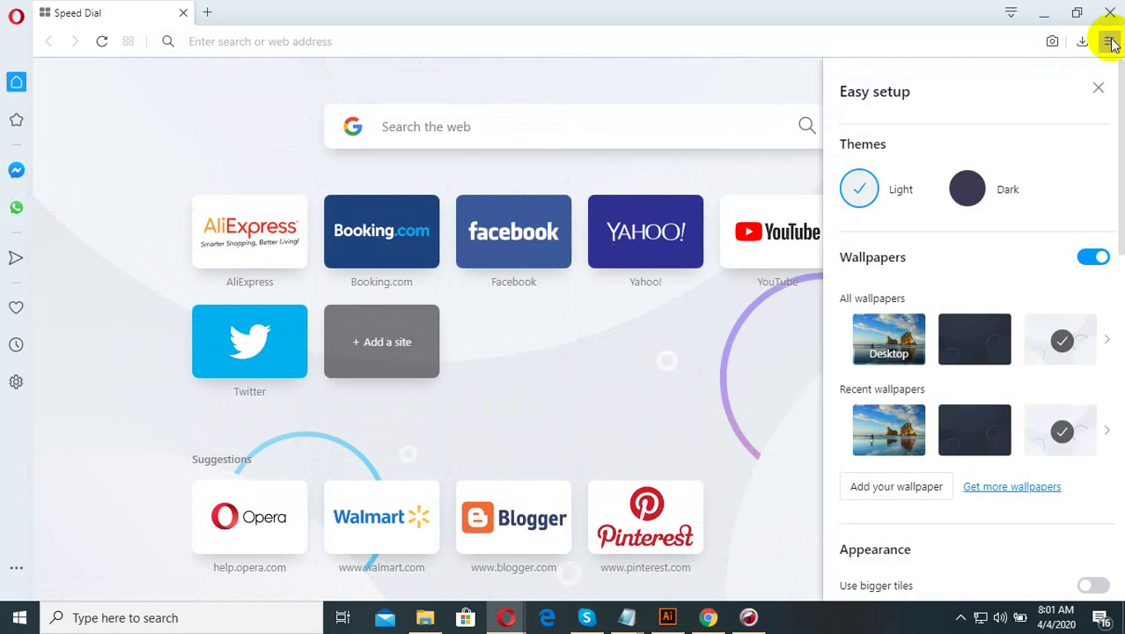
scroll(965, 359, down, 3)
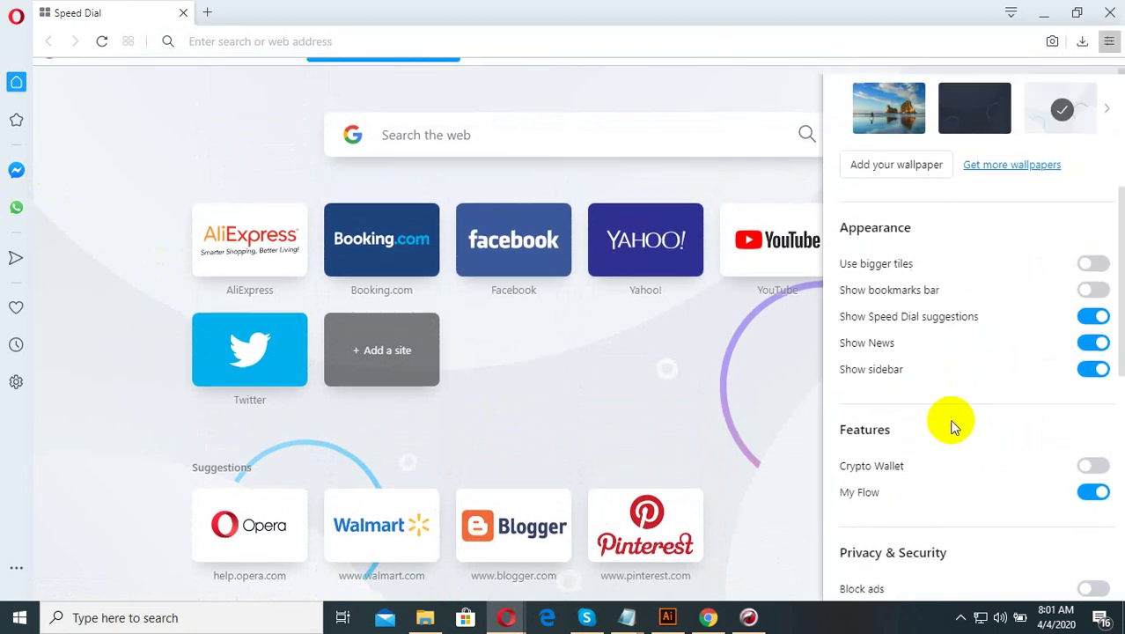
scroll(949, 419, down, 4)
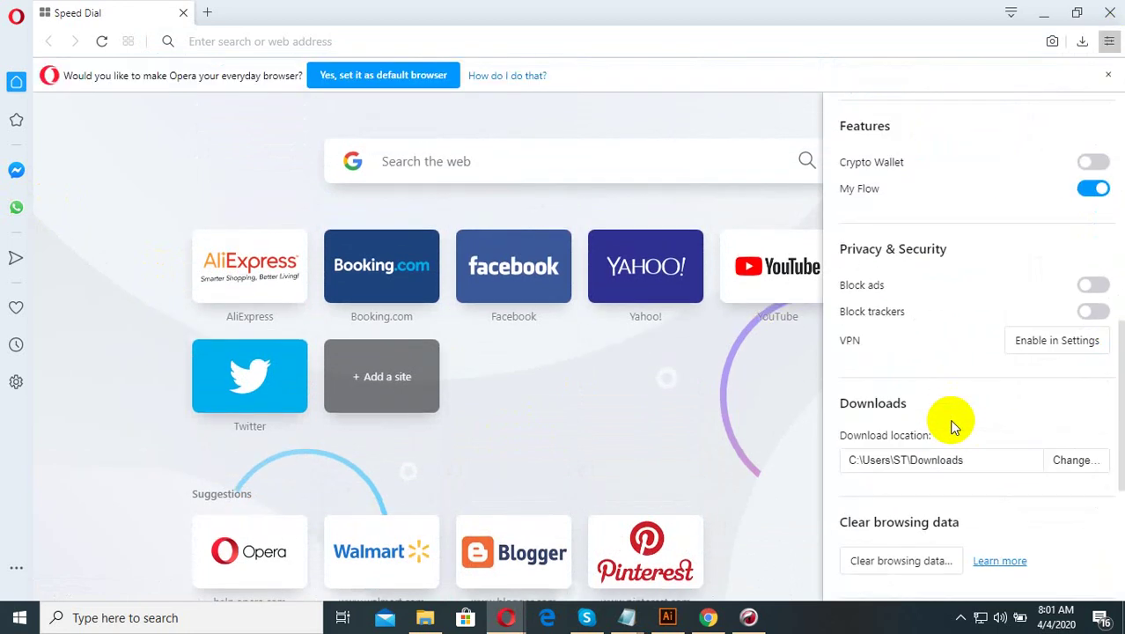
click(1037, 341)
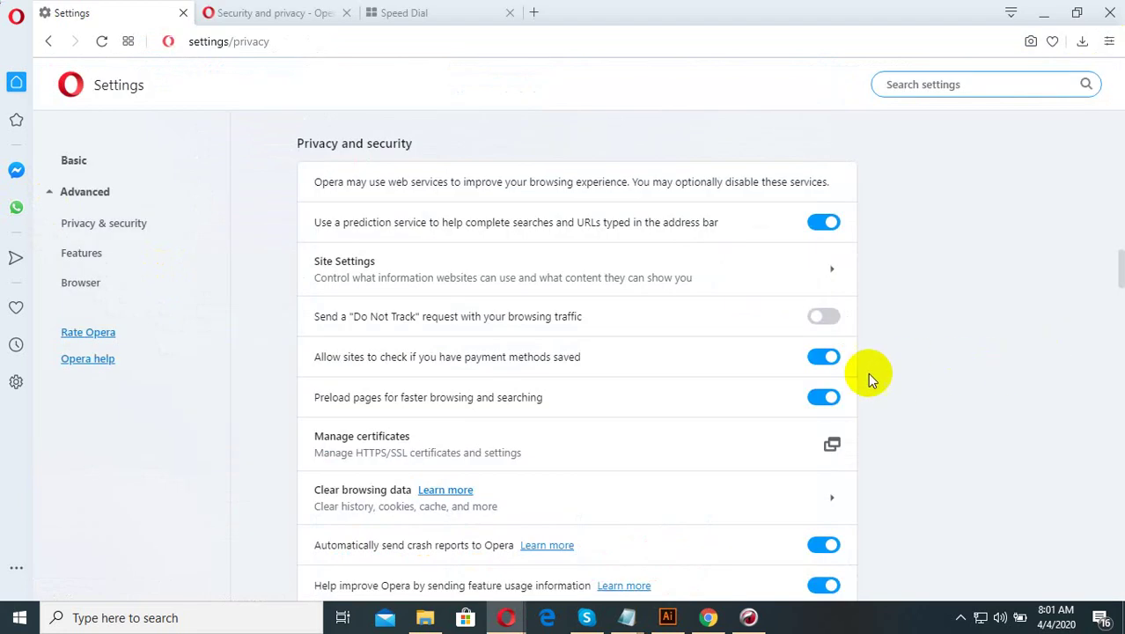
Review the VPN entry and the remaining options in Easy setup again, and close it
click(1108, 44)
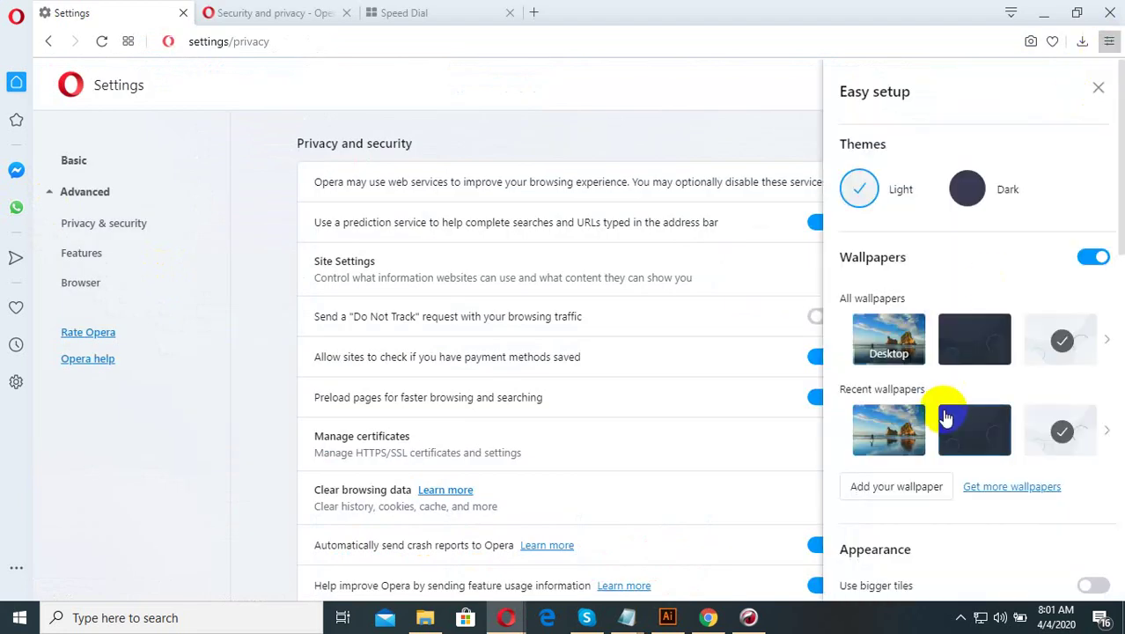
scroll(942, 422, down, 5)
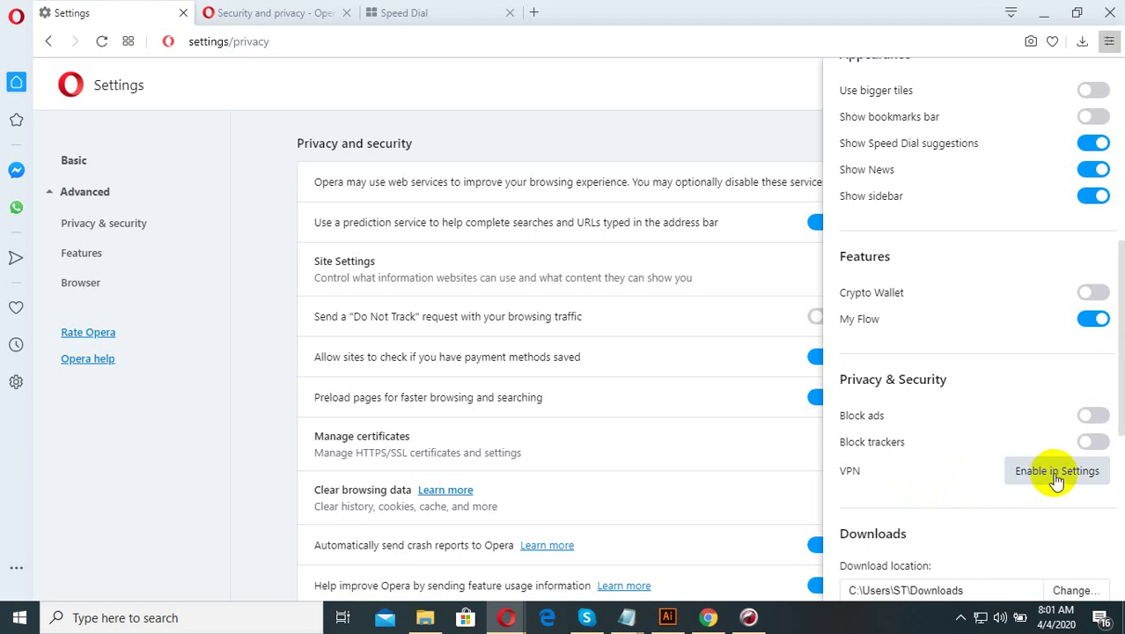
scroll(943, 447, down, 5)
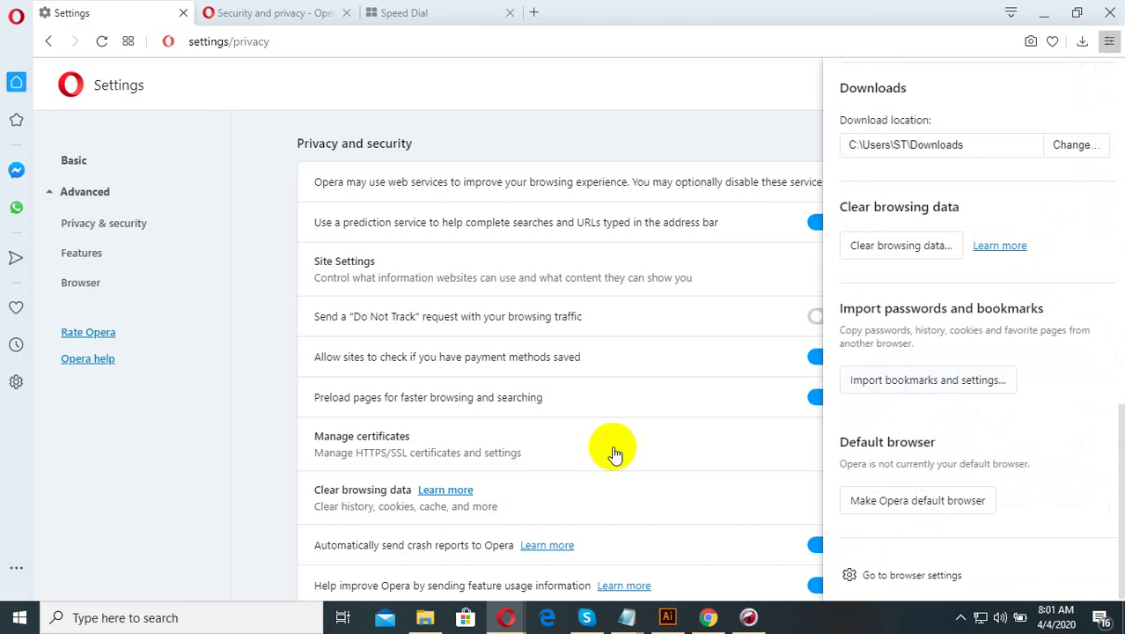
click(207, 473)
Enable the VPN in the advanced Privacy & security settings
click(72, 195)
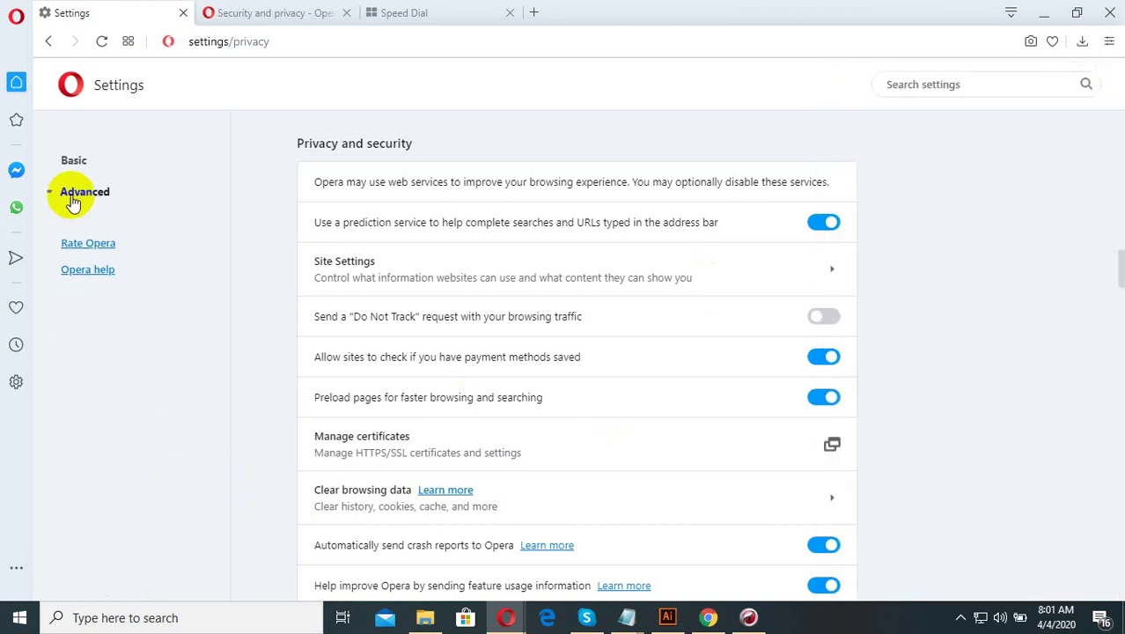
click(73, 199)
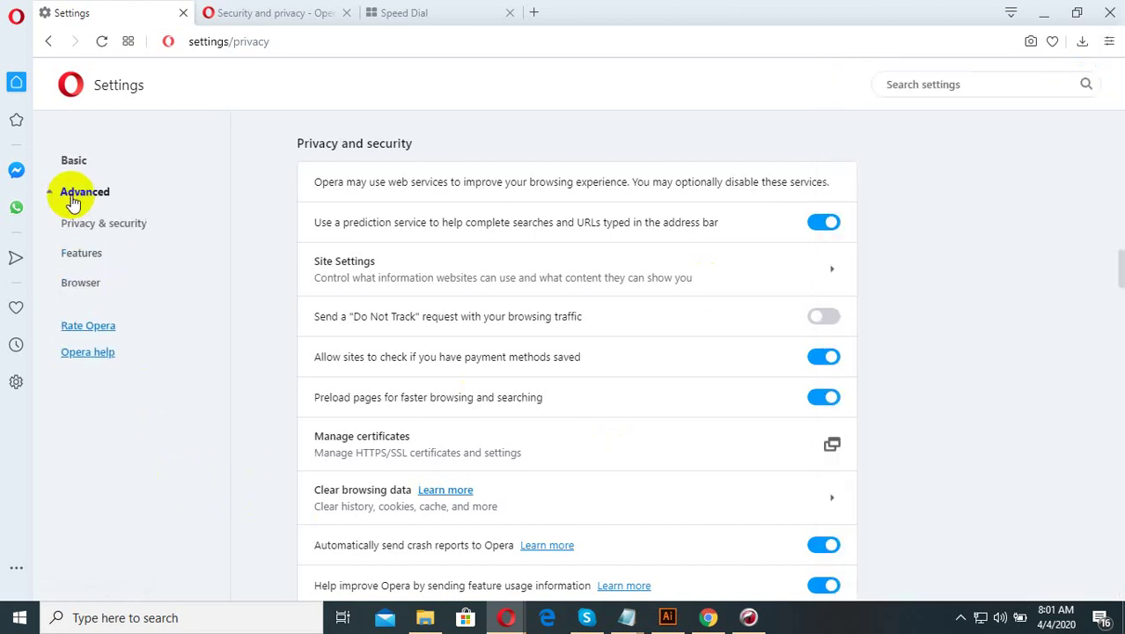
click(99, 234)
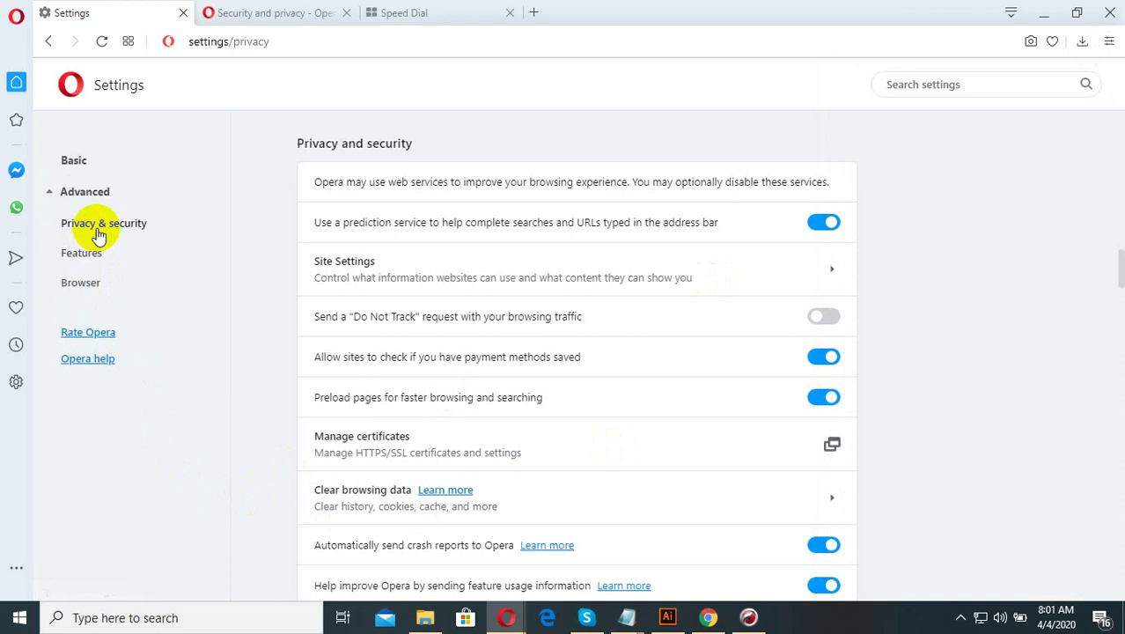
scroll(640, 371, down, 4)
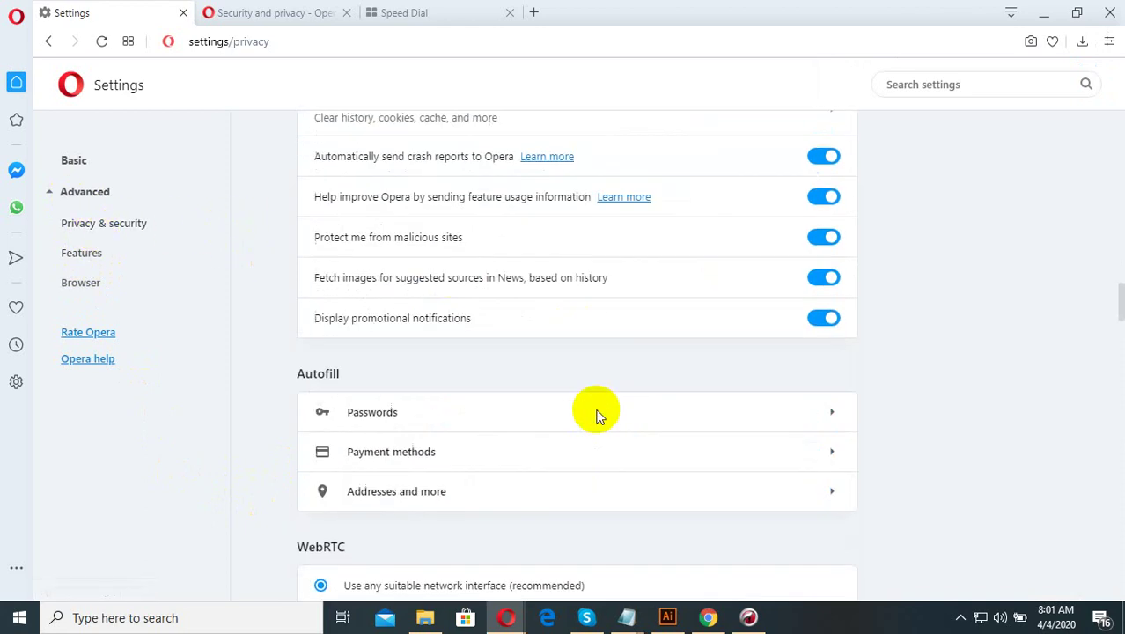
scroll(596, 414, down, 6)
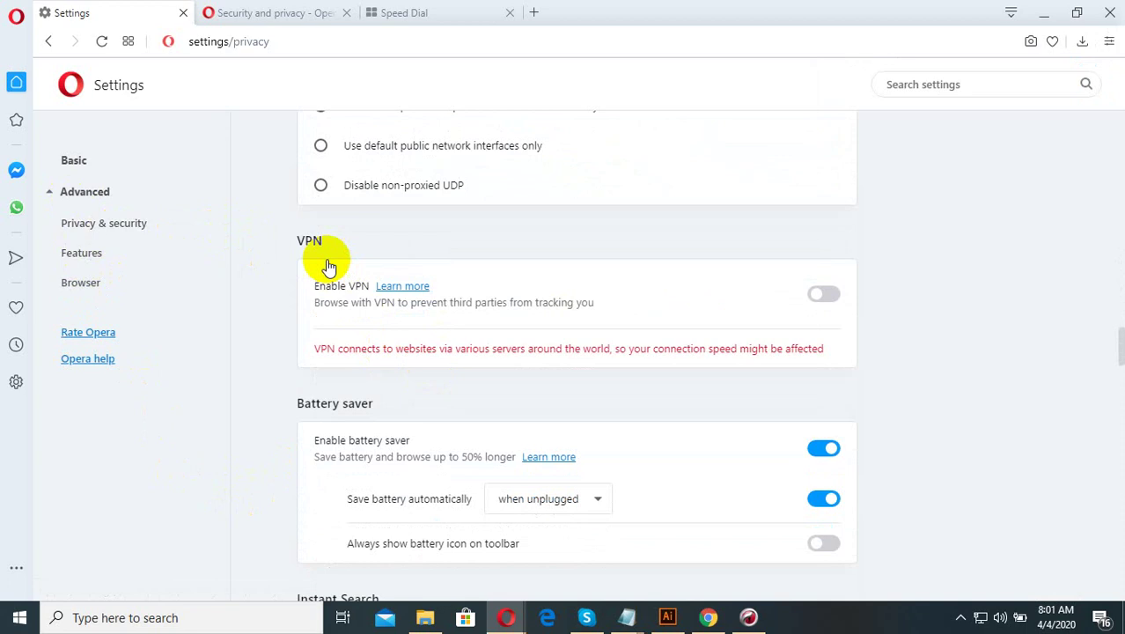
click(830, 297)
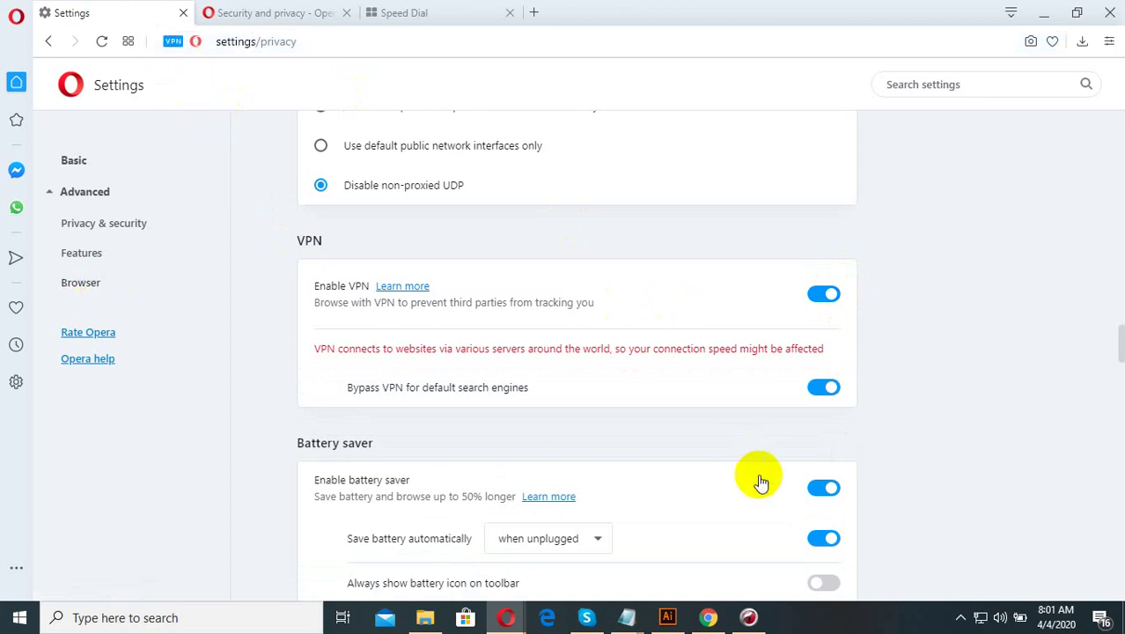
click(268, 11)
click(332, 41)
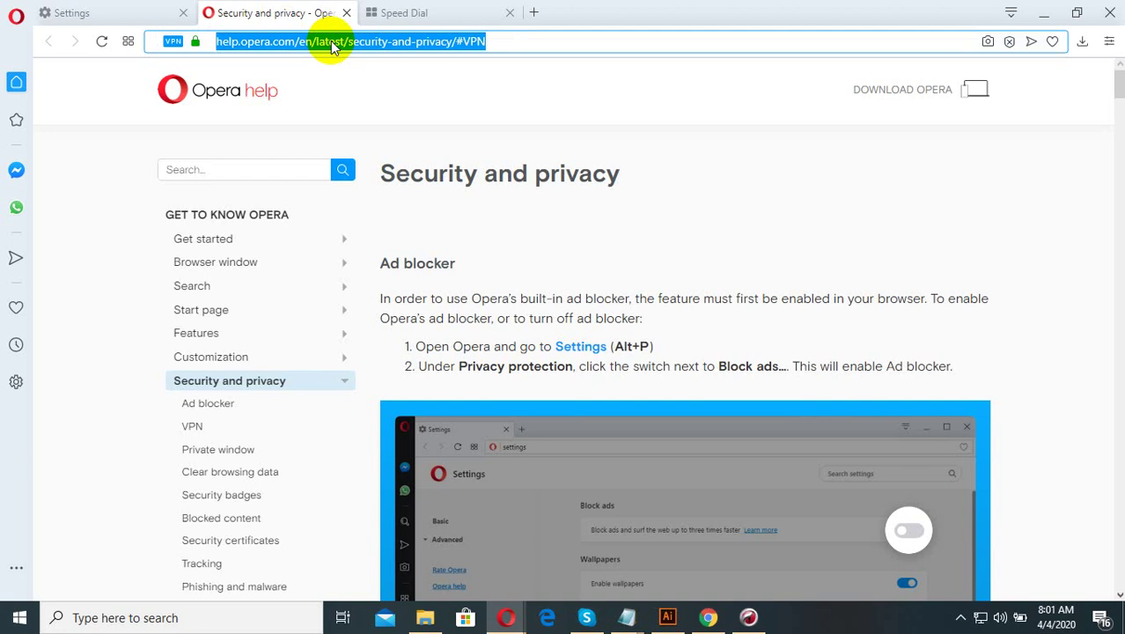
text(o)
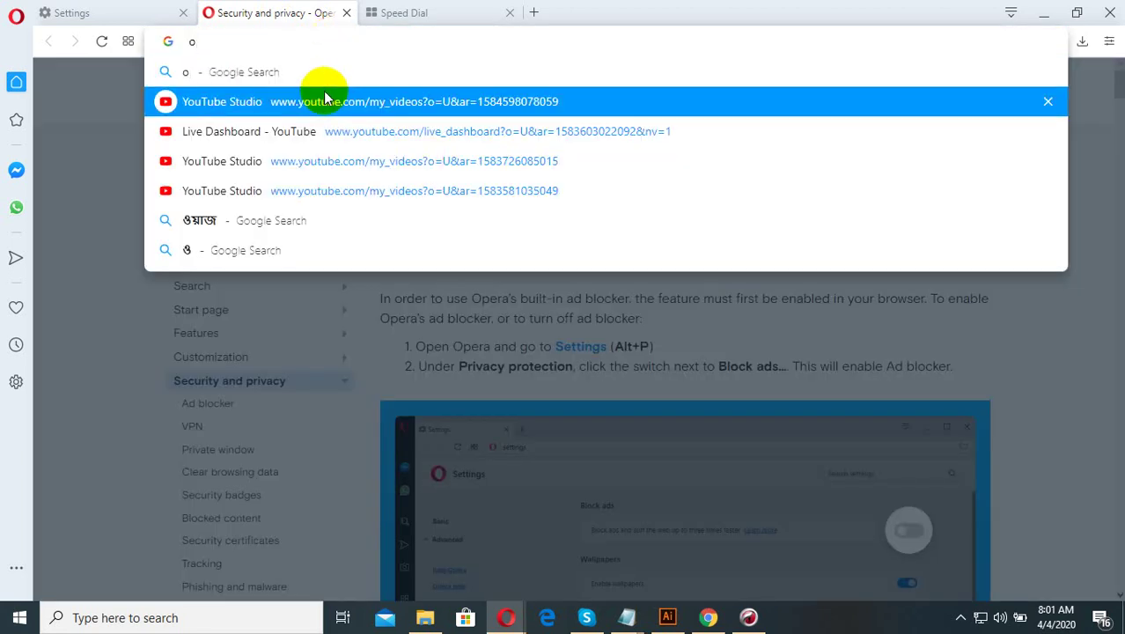
Load the Walmart site from the Speed Dial suggestions to try browsing over the VPN
click(400, 16)
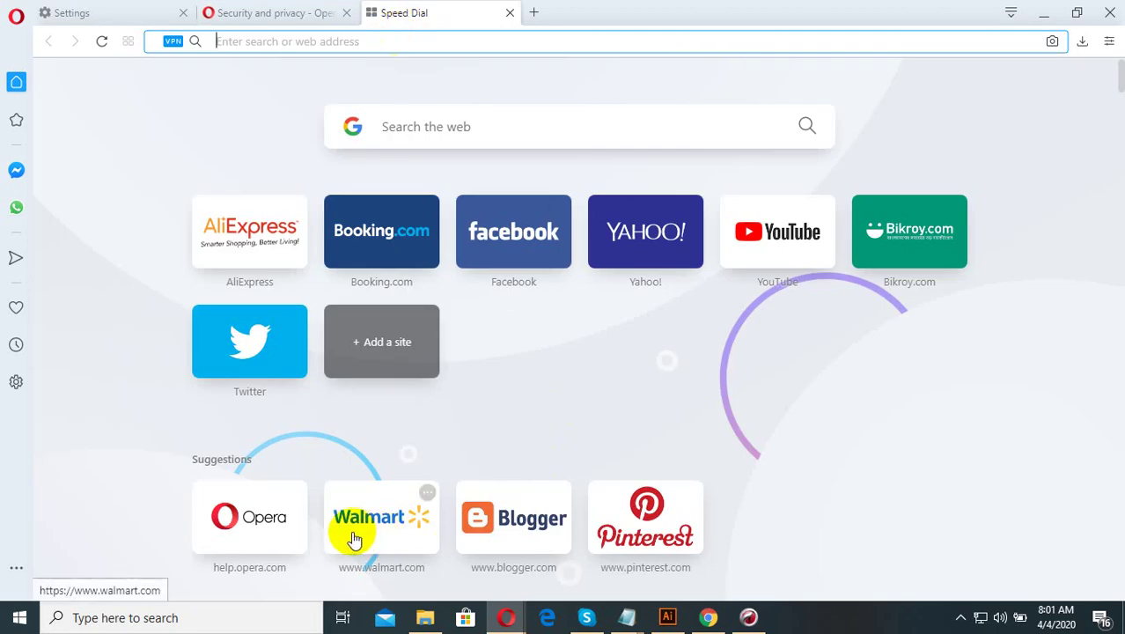
click(269, 521)
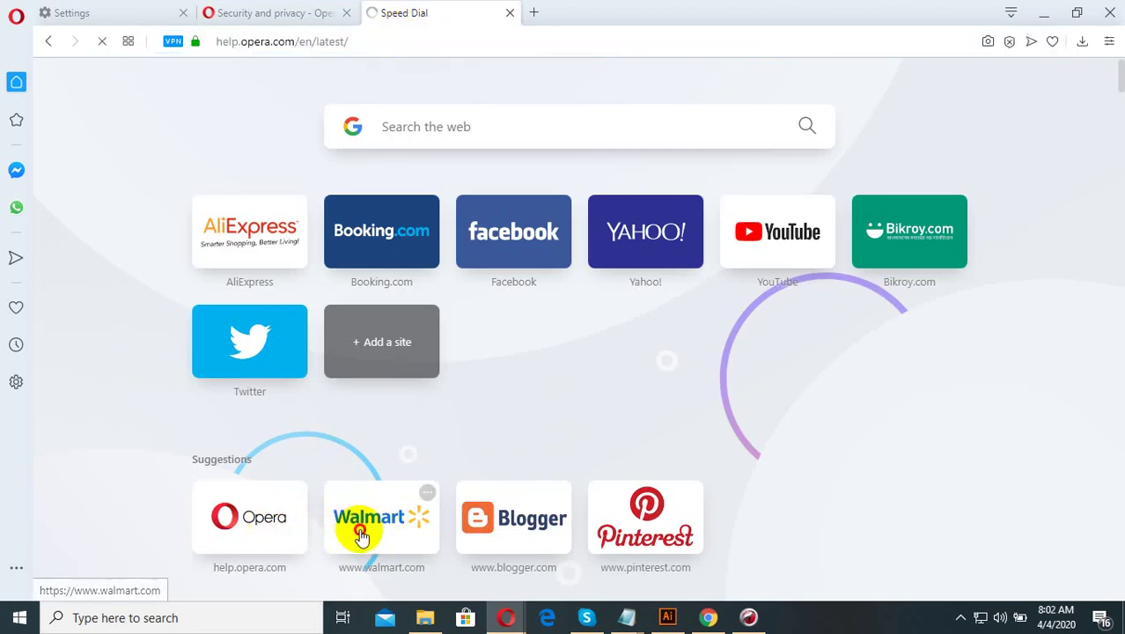
click(361, 536)
click(321, 10)
click(374, 14)
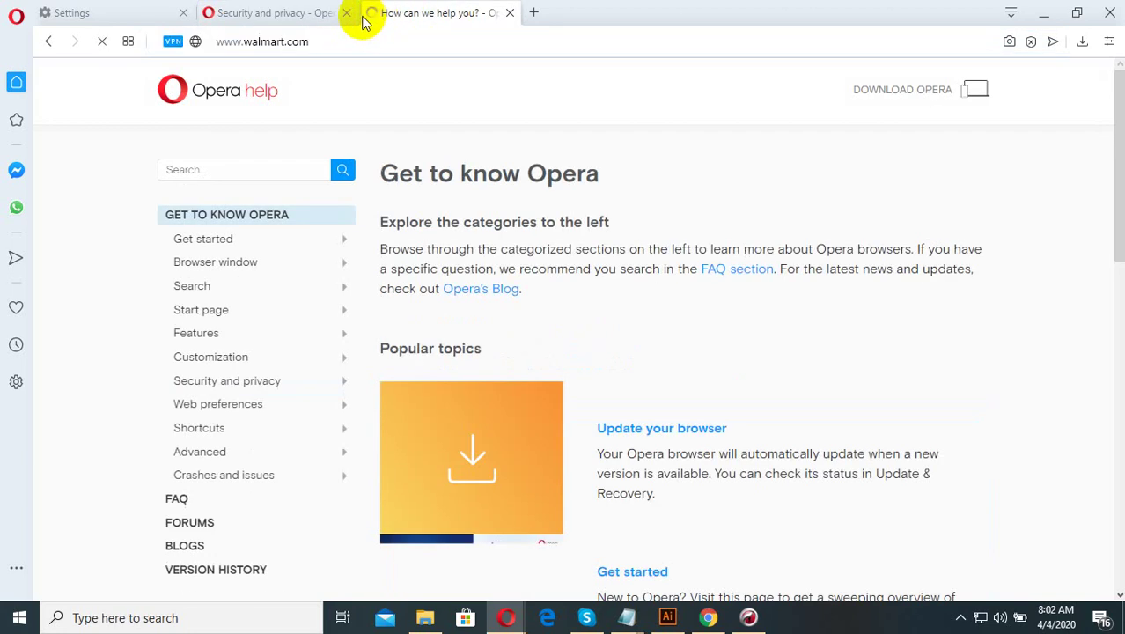
click(308, 12)
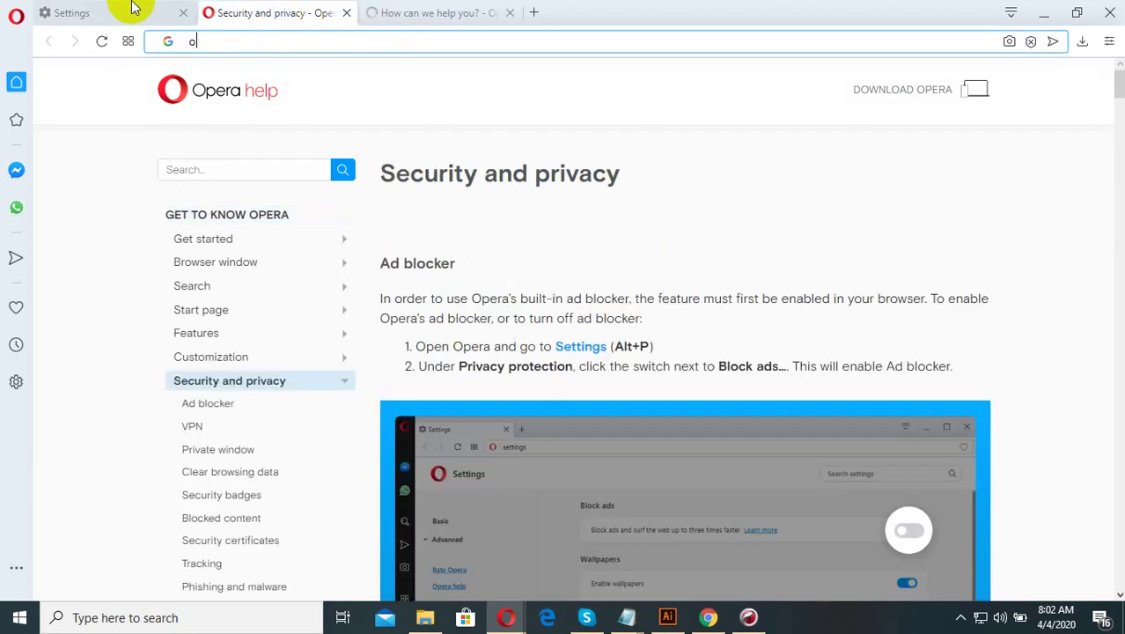
Return to the Settings page and open the VPN details, selecting Optimal location as the virtual location
click(134, 9)
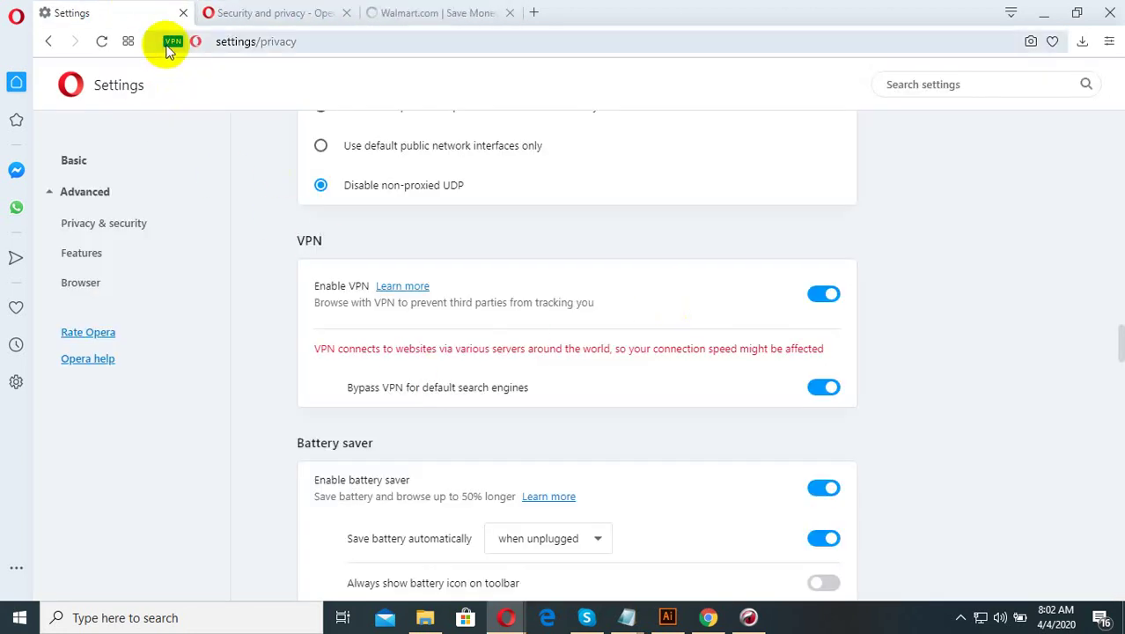
click(171, 44)
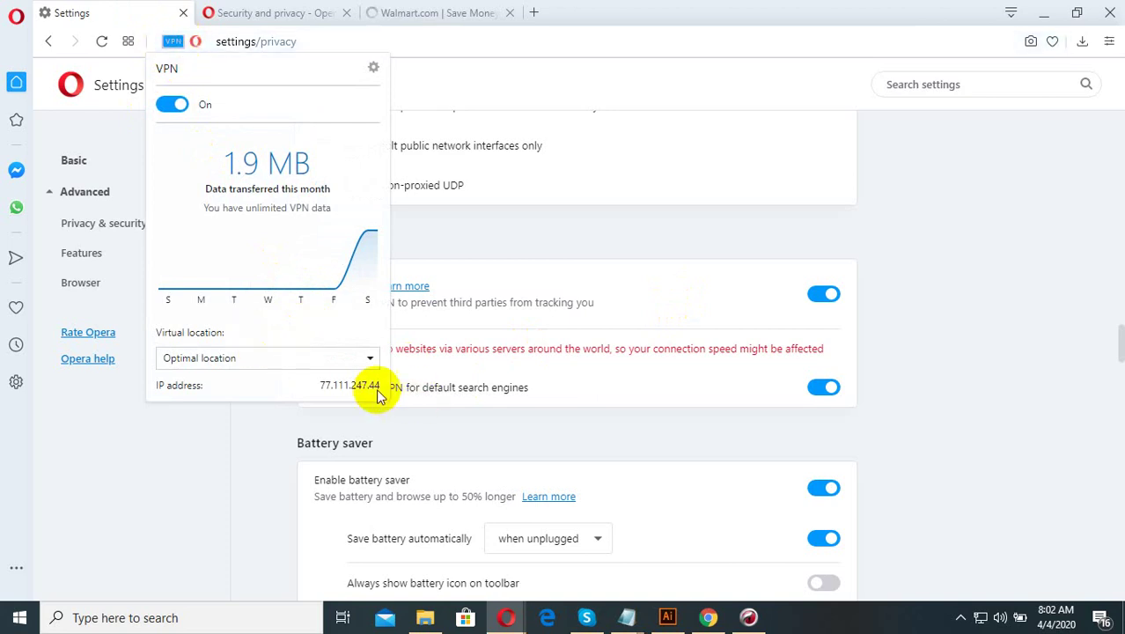
click(337, 356)
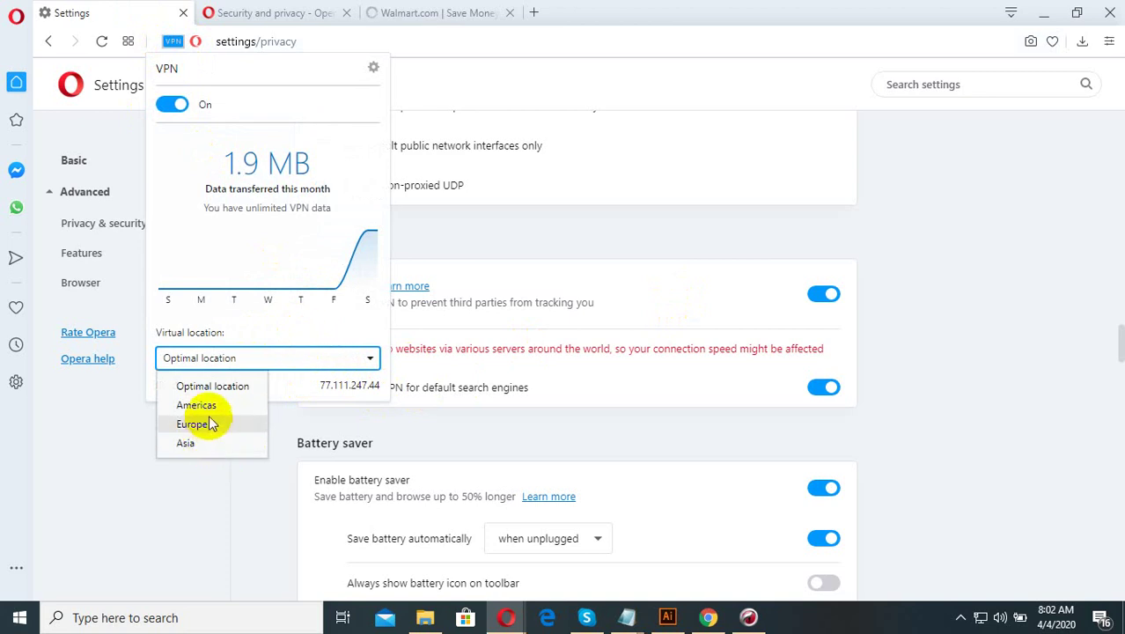
click(236, 358)
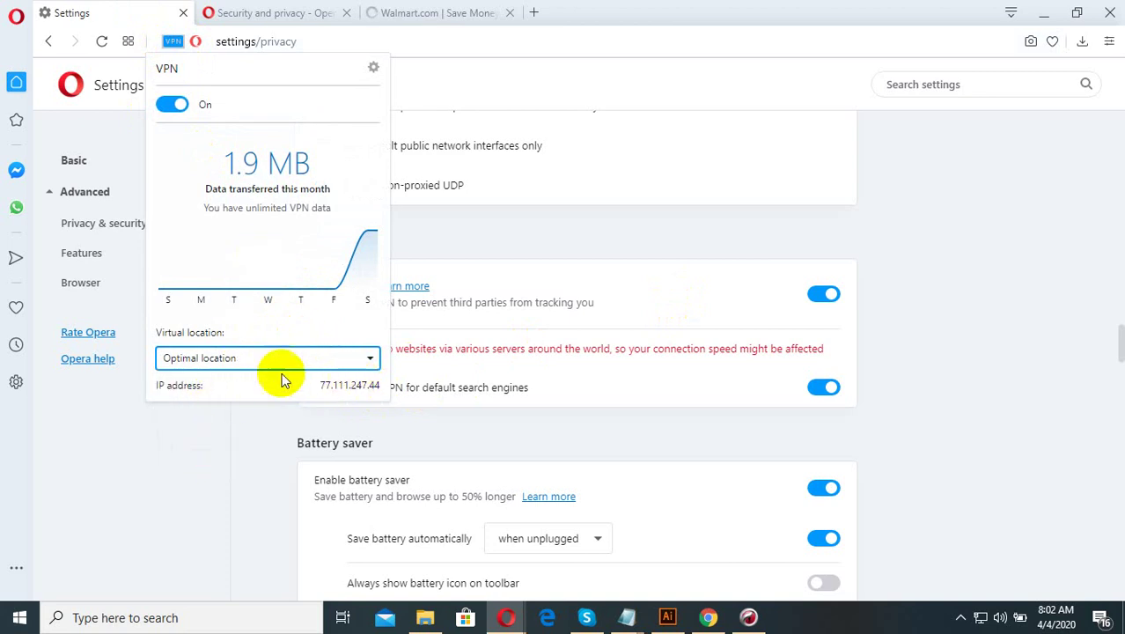
click(227, 356)
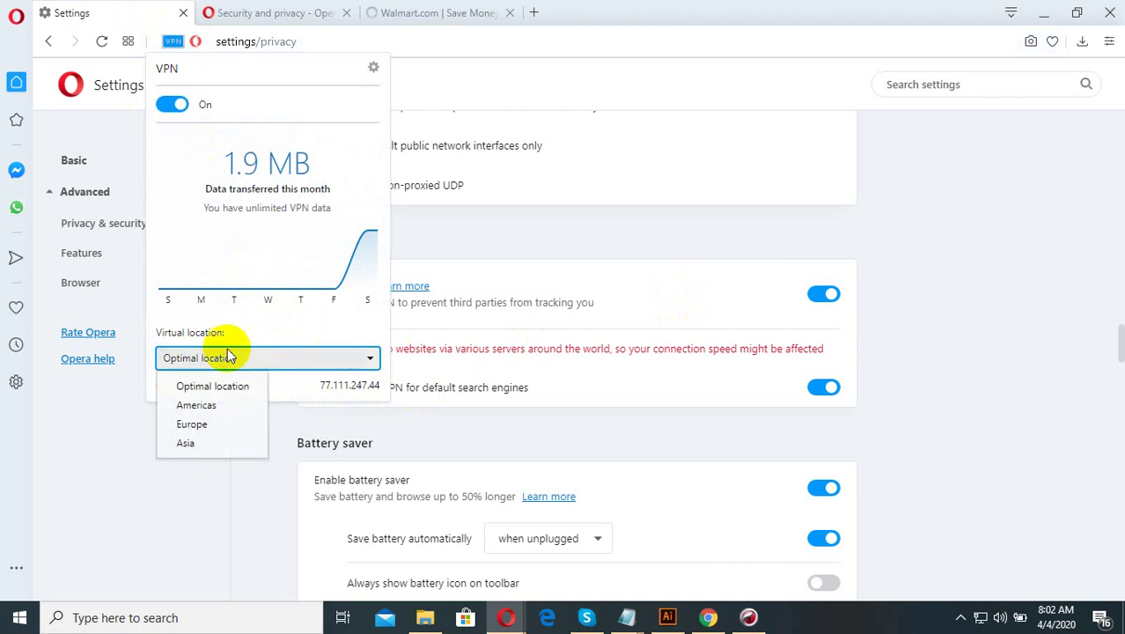
click(238, 384)
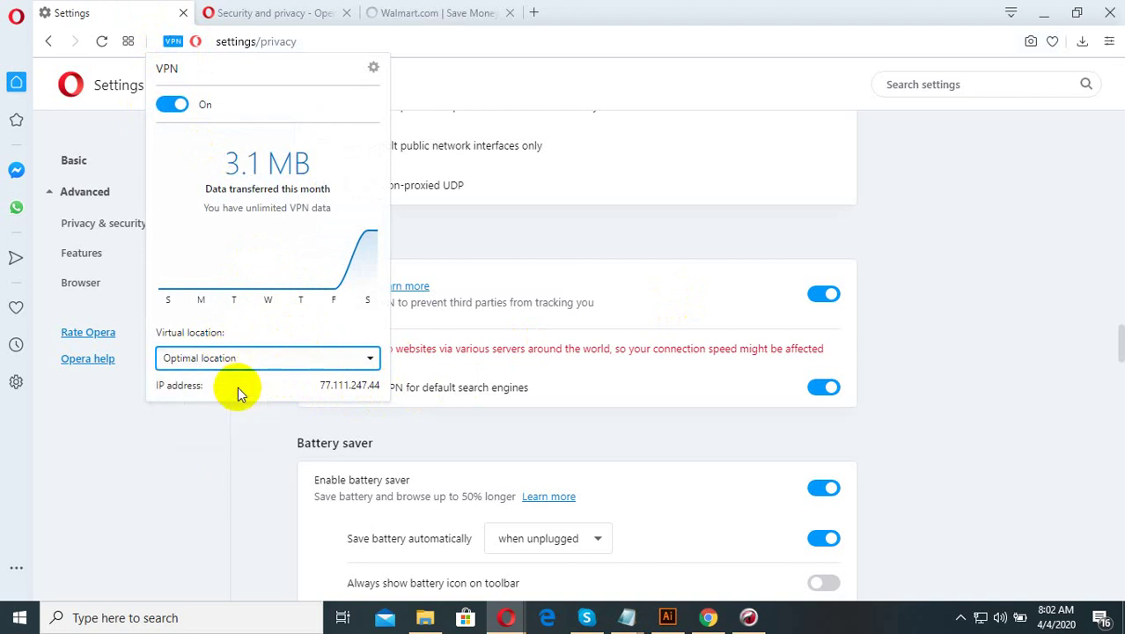
Try the VPN's Americas, Europe and Asia virtual locations one after another
click(302, 360)
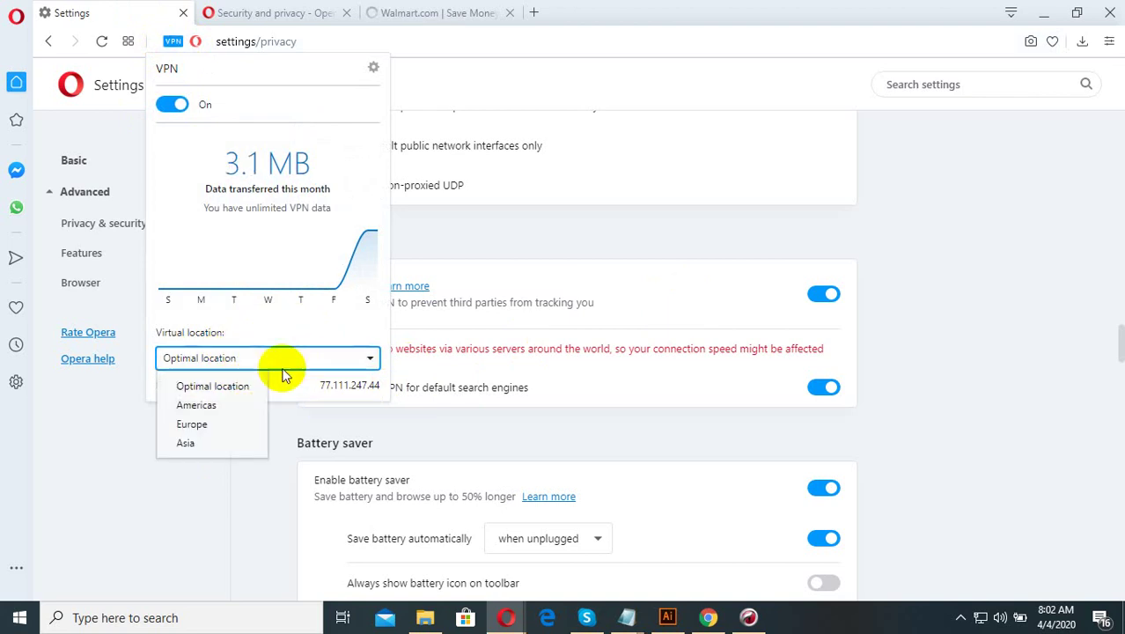
click(231, 411)
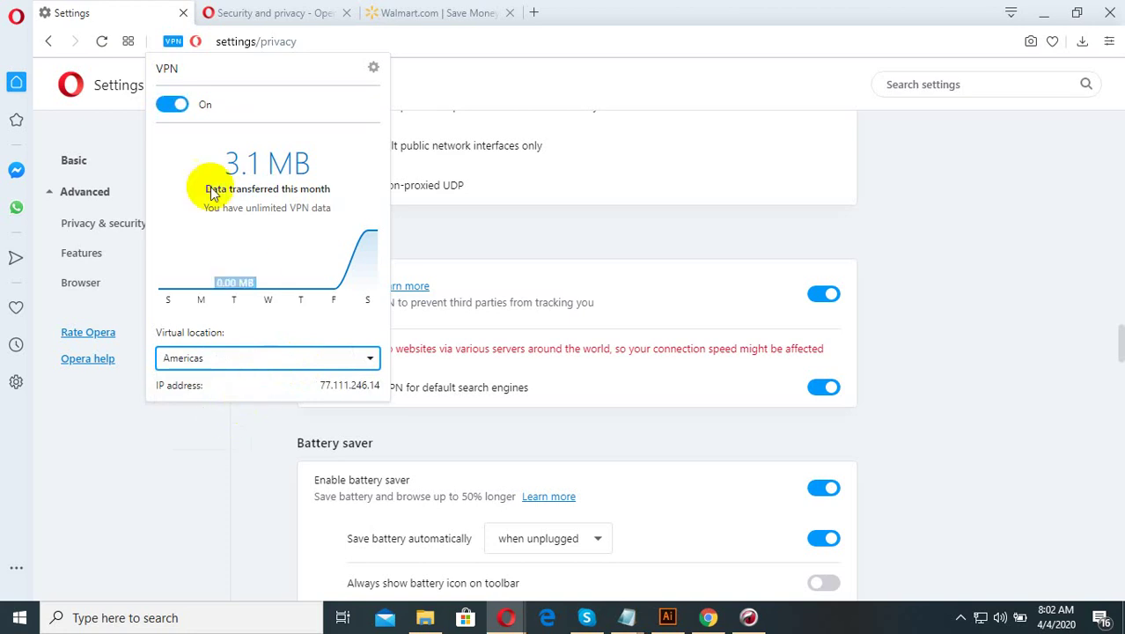
click(224, 365)
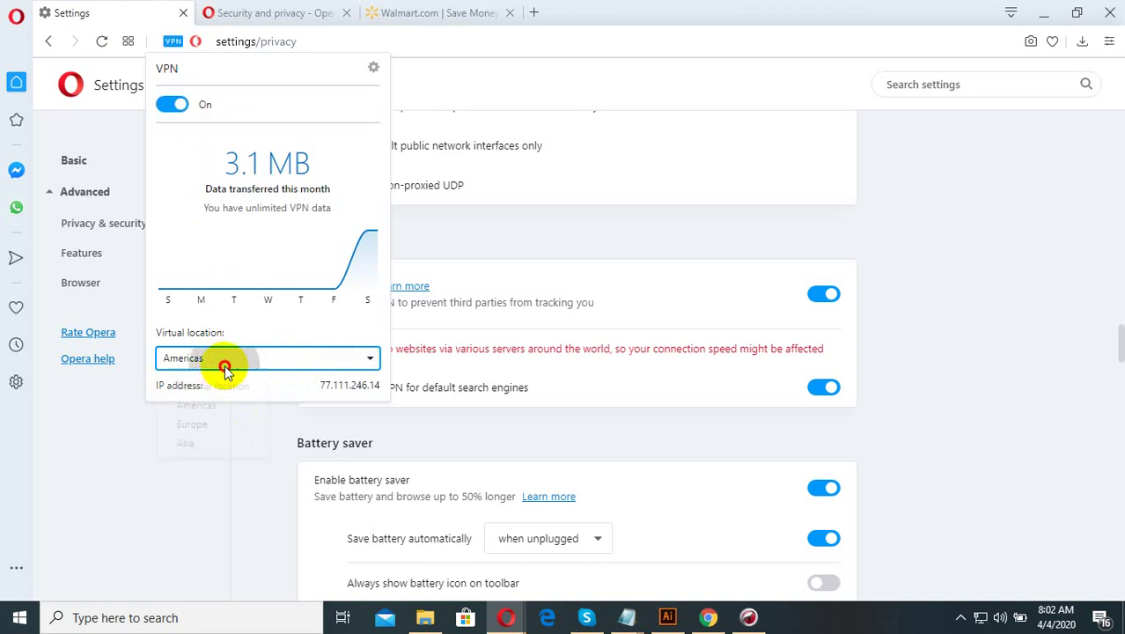
click(220, 426)
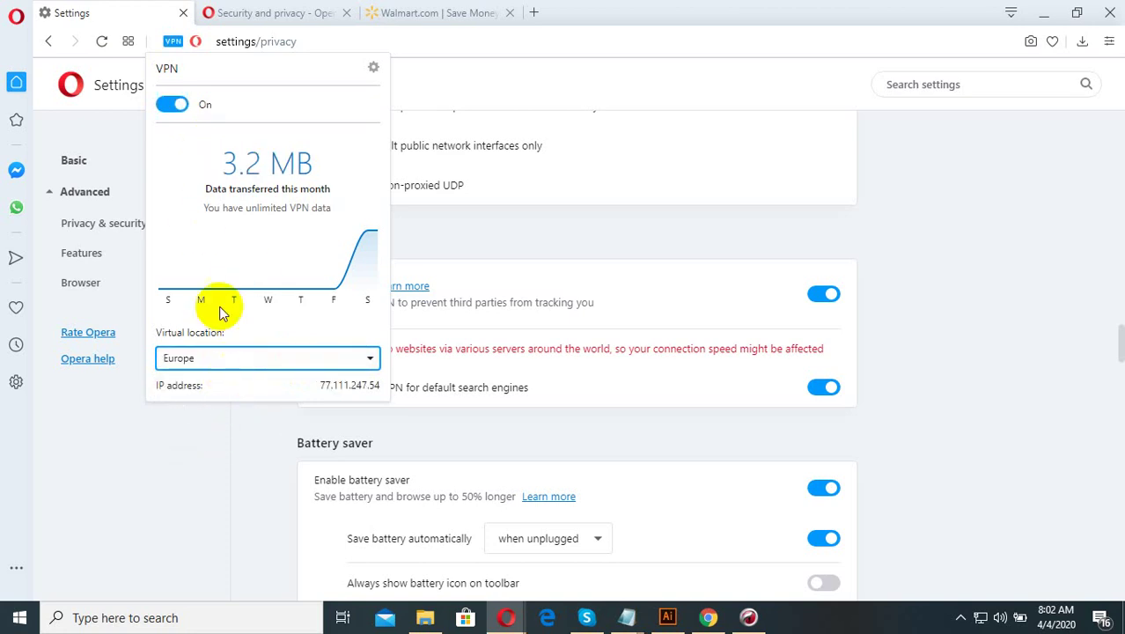
click(215, 361)
click(198, 445)
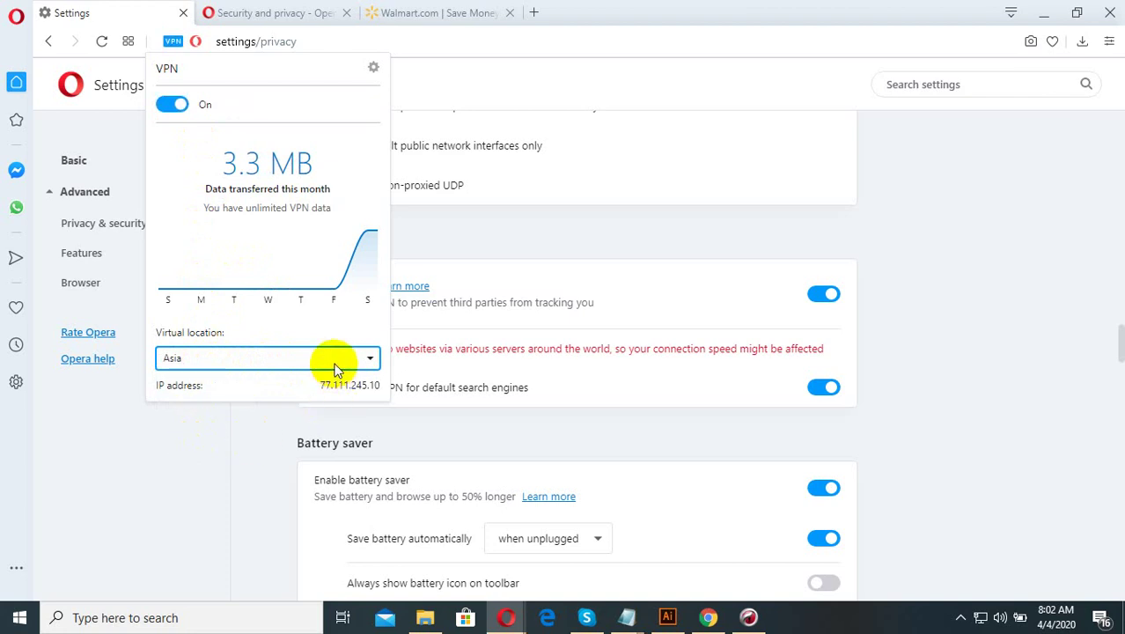
Set the VPN's virtual location to Americas and close the VPN details
click(334, 370)
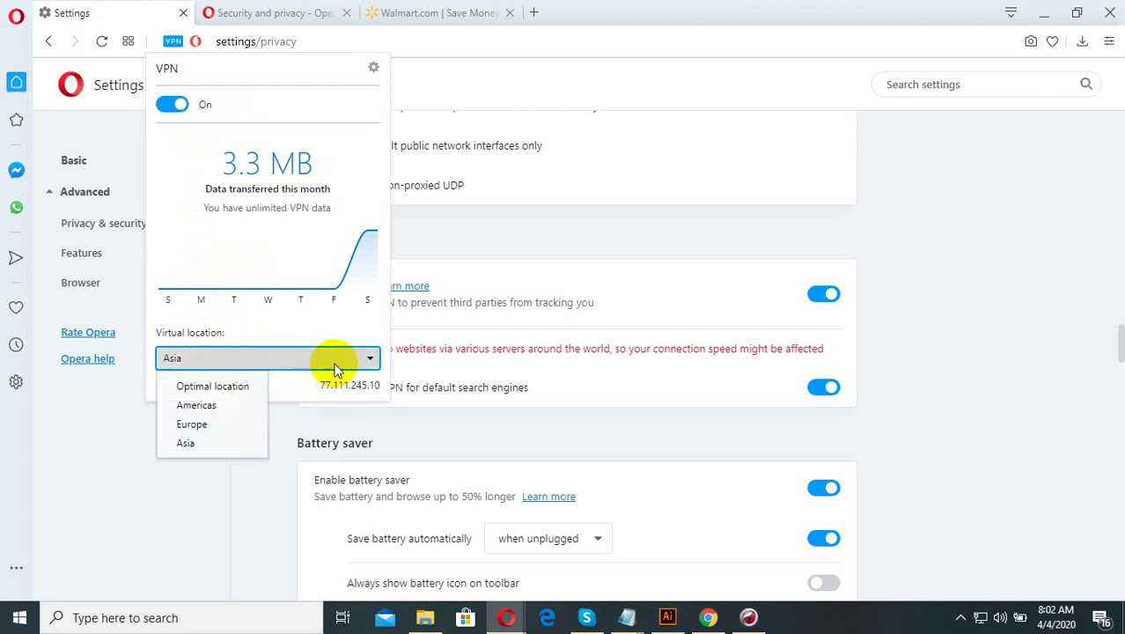
click(233, 405)
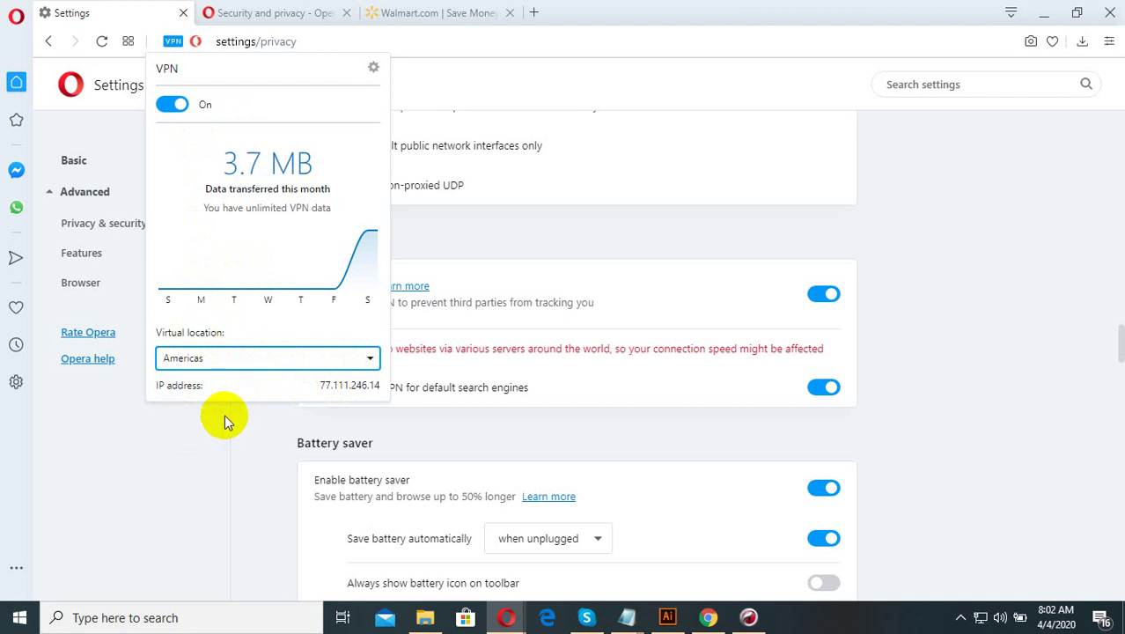
click(269, 483)
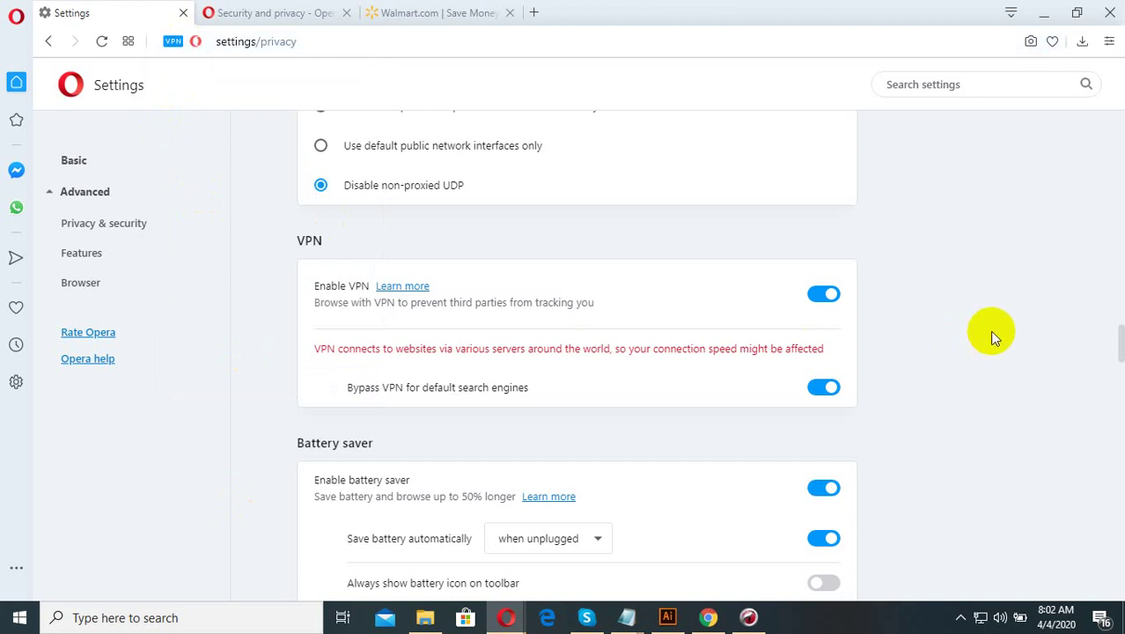
scroll(879, 430, up, 8)
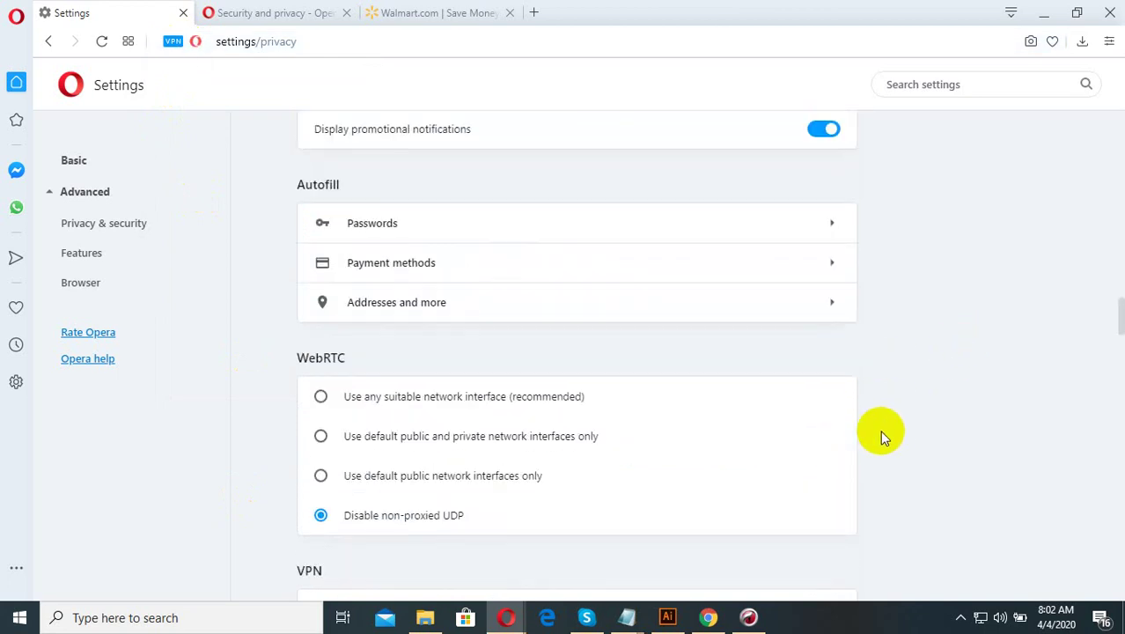
scroll(915, 427, up, 8)
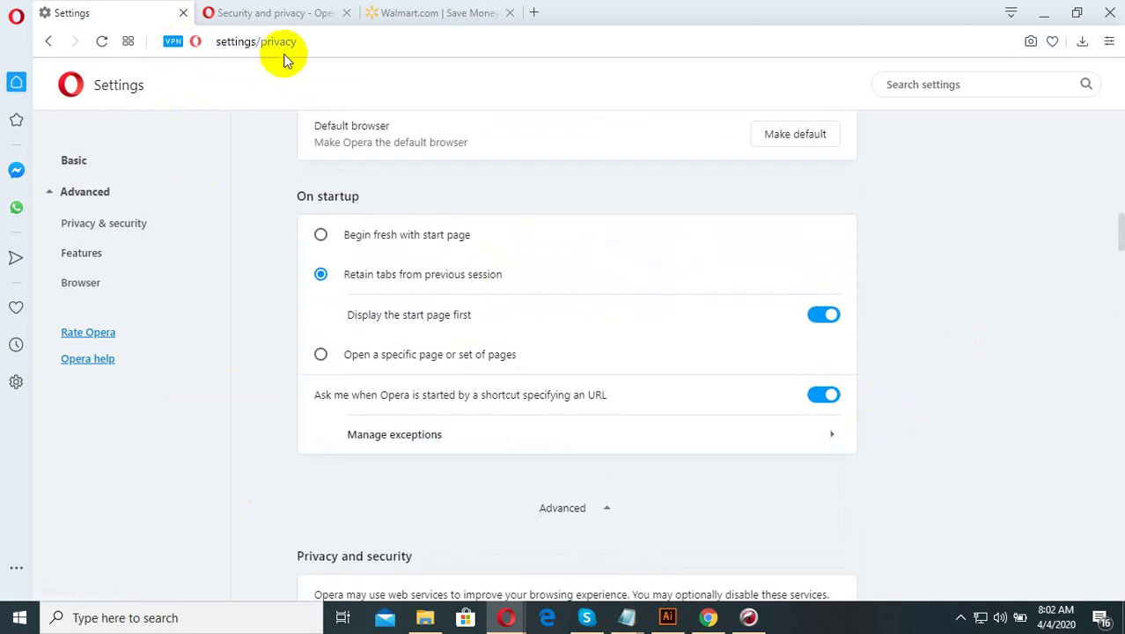
click(321, 40)
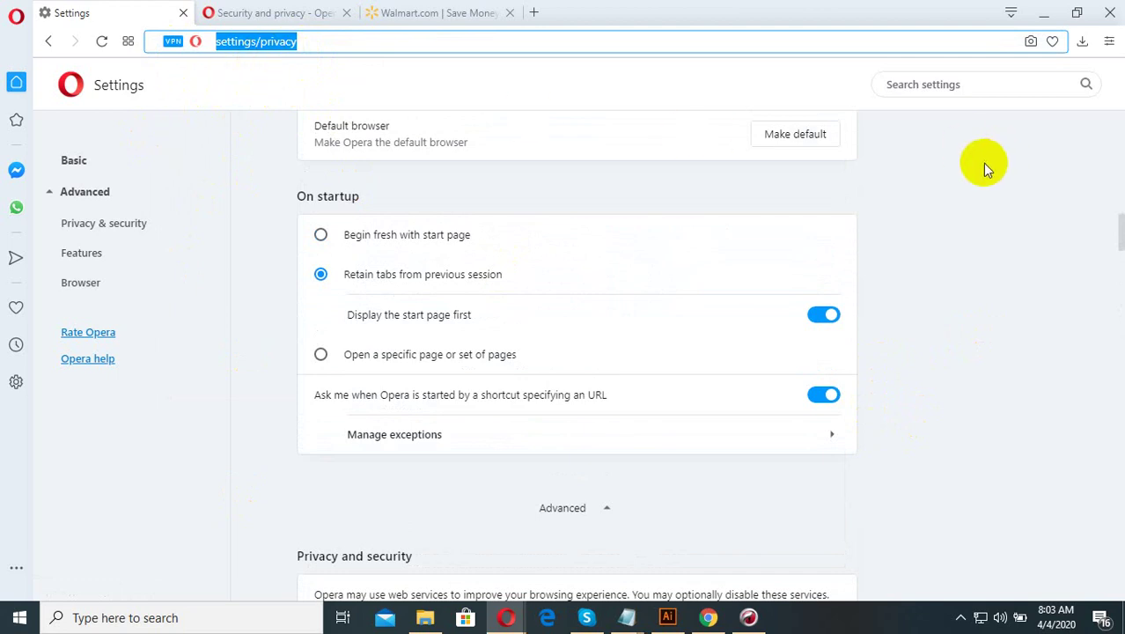
click(960, 617)
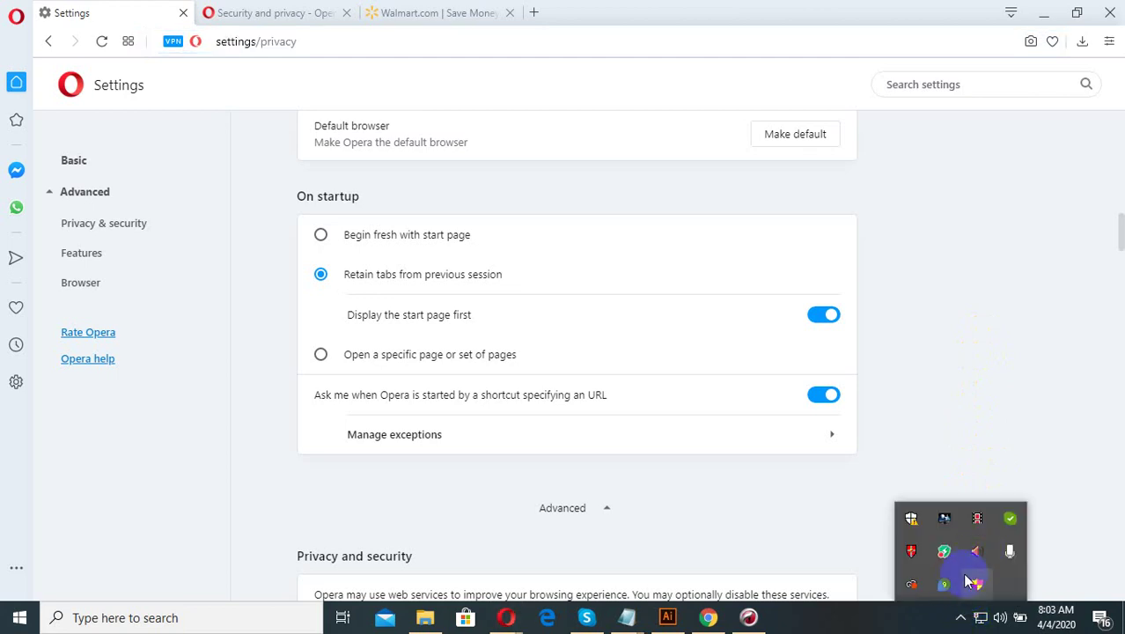